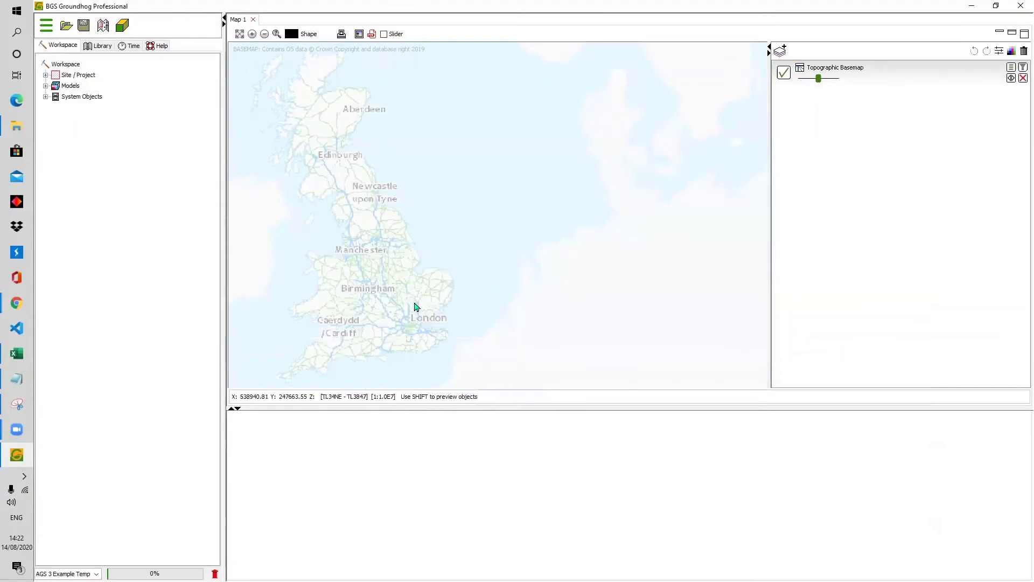
Find the place Reading and centre the map on Reading, Berkshire, England
{"action": "left_click_drag", "start_coordinate": [416, 304], "coordinate": [494, 311]}
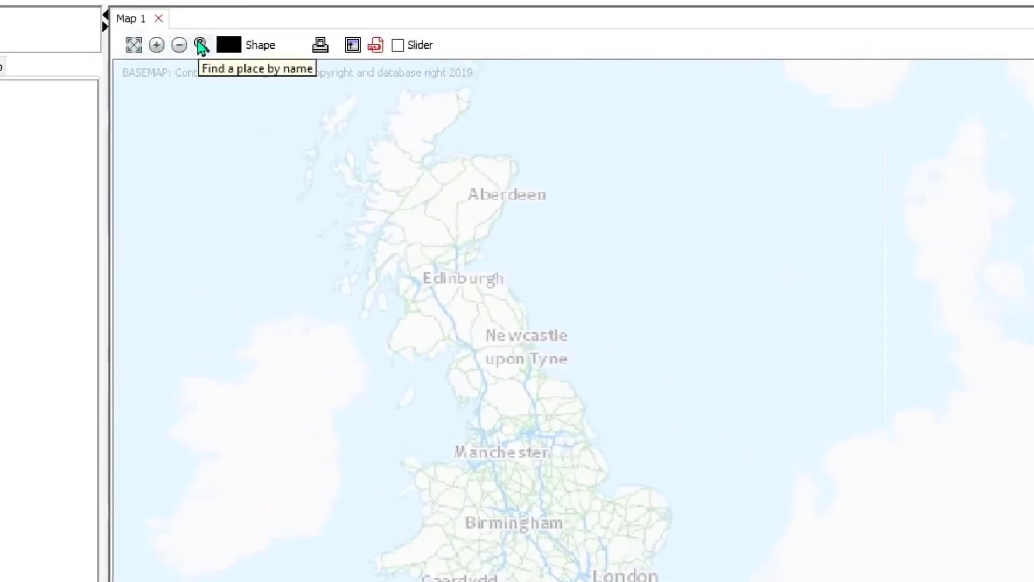
{"action": "left_click", "coordinate": [198, 41]}
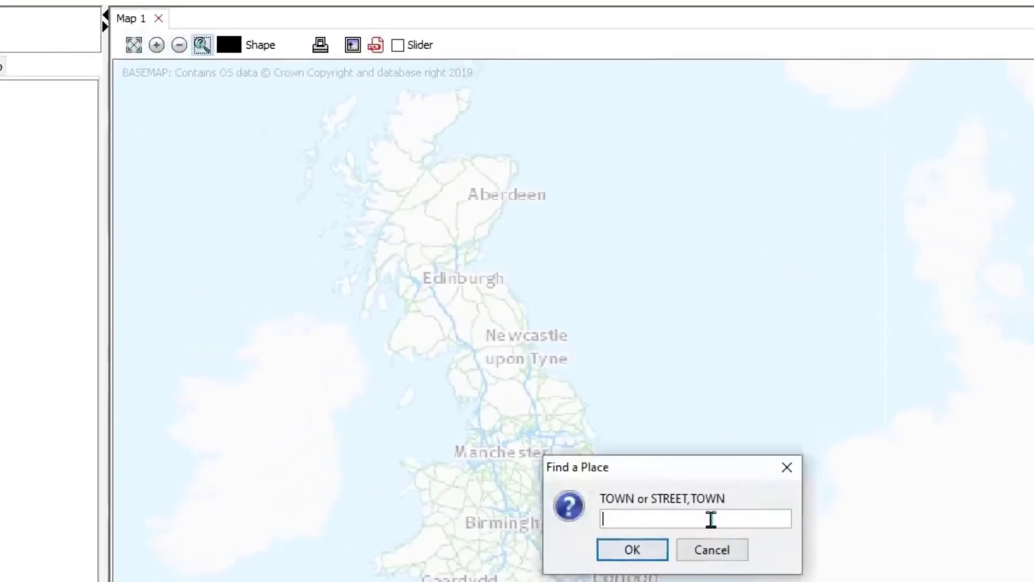
{"action": "type", "text": "Reading"}
{"action": "left_click", "coordinate": [630, 550]}
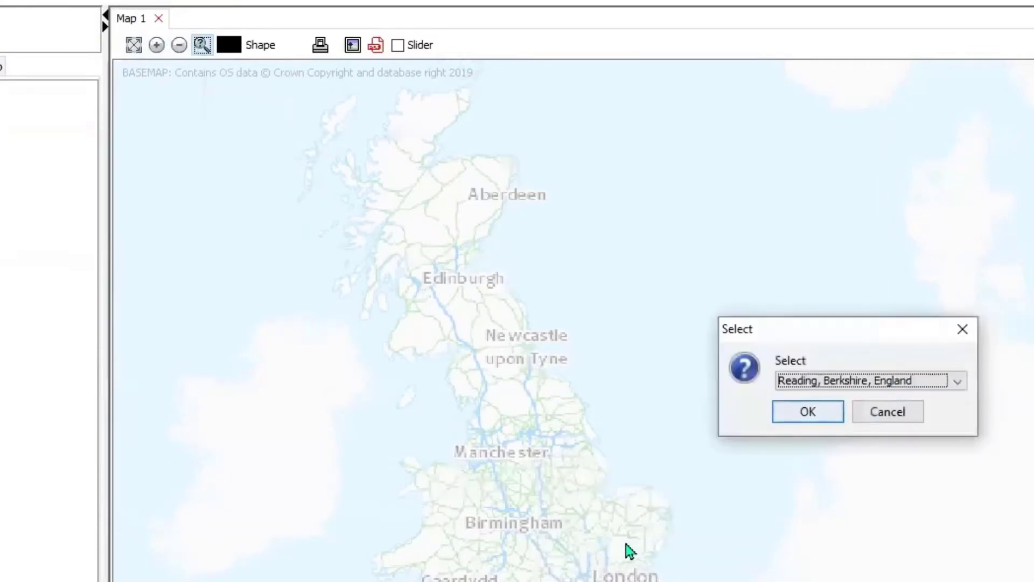
{"action": "left_click", "coordinate": [801, 405]}
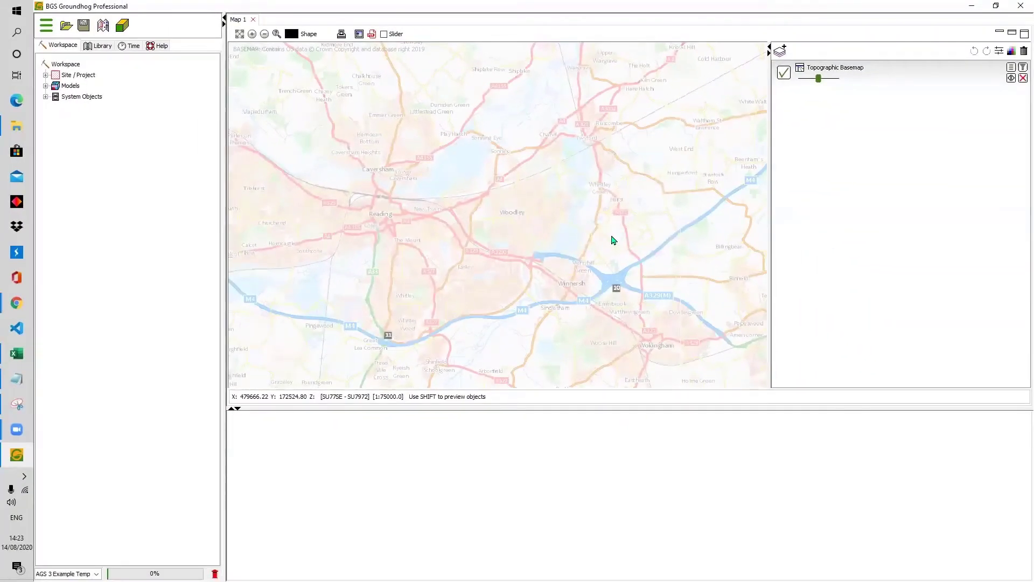
{"action": "left_click_drag", "start_coordinate": [469, 270], "coordinate": [488, 281]}
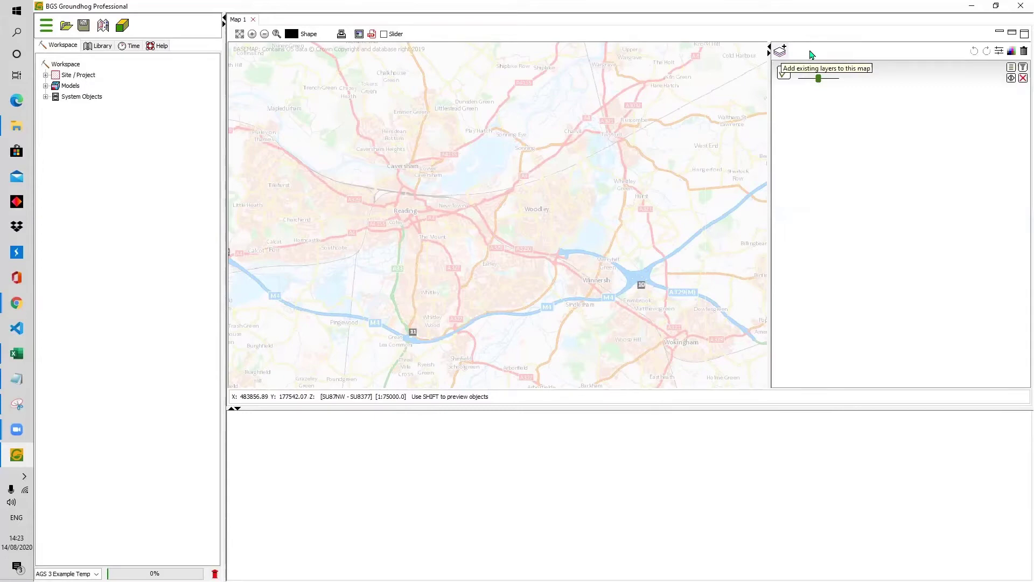
Create a new Shape Layer named "Site Boundary" and add it to the map
{"action": "left_click", "coordinate": [812, 53]}
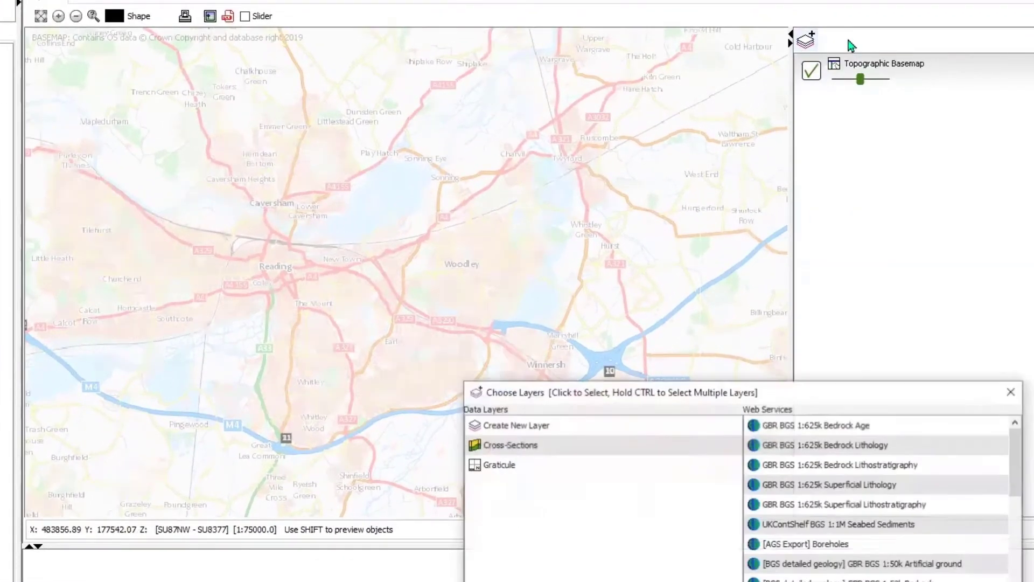
{"action": "left_click", "coordinate": [510, 426]}
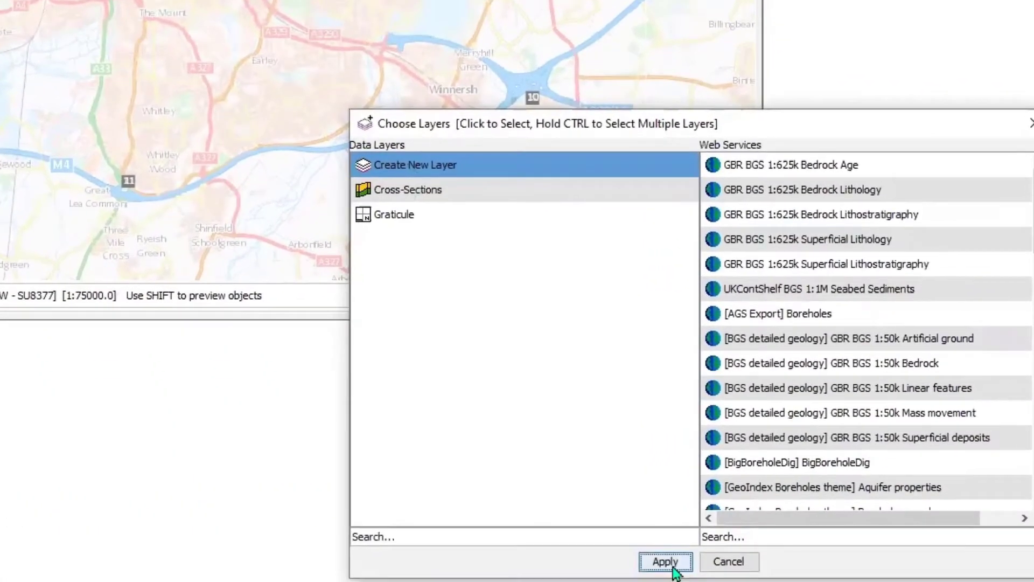
{"action": "left_click", "coordinate": [673, 568]}
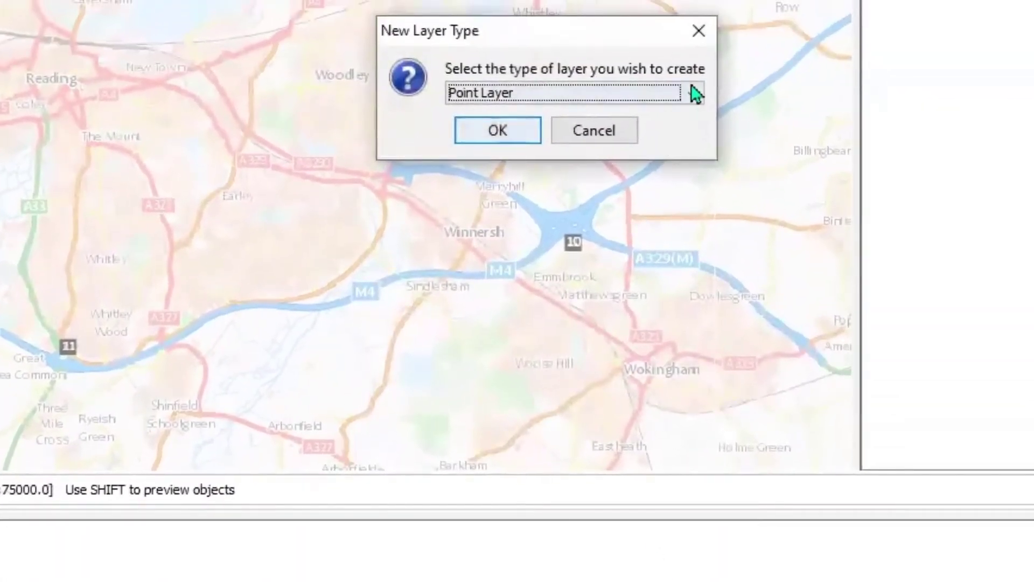
{"action": "left_click", "coordinate": [695, 93]}
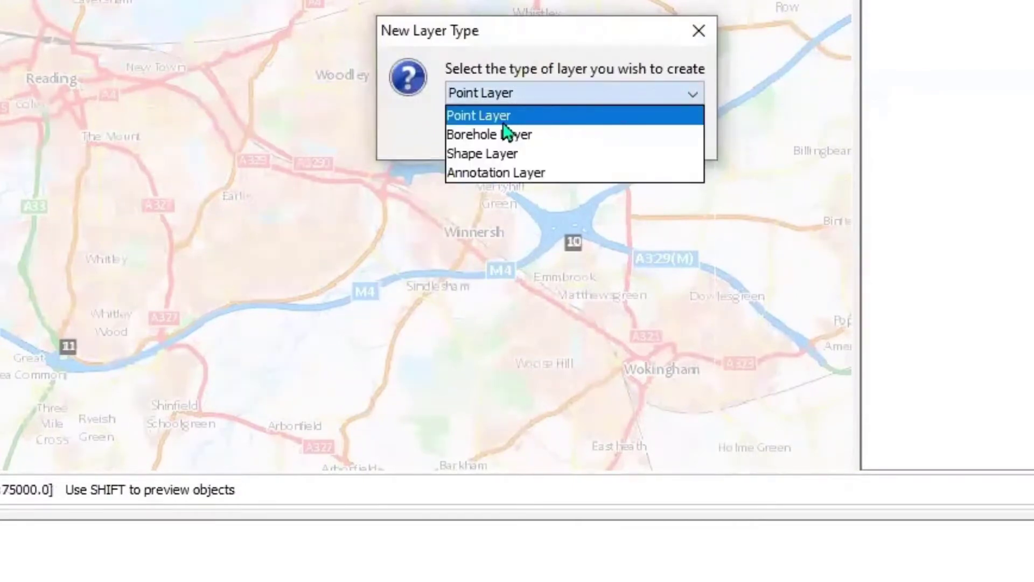
{"action": "left_click", "coordinate": [497, 160]}
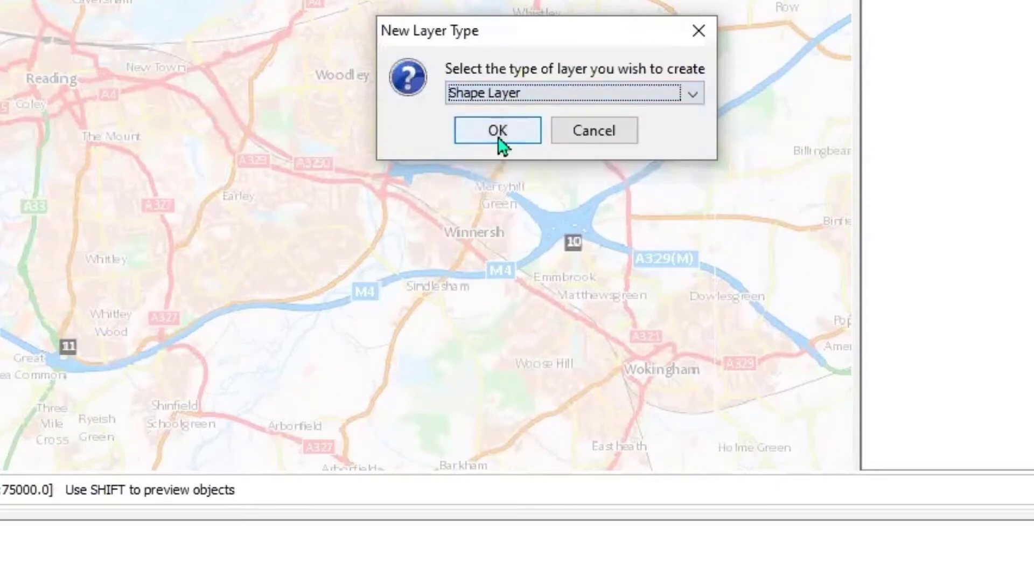
{"action": "left_click", "coordinate": [498, 133]}
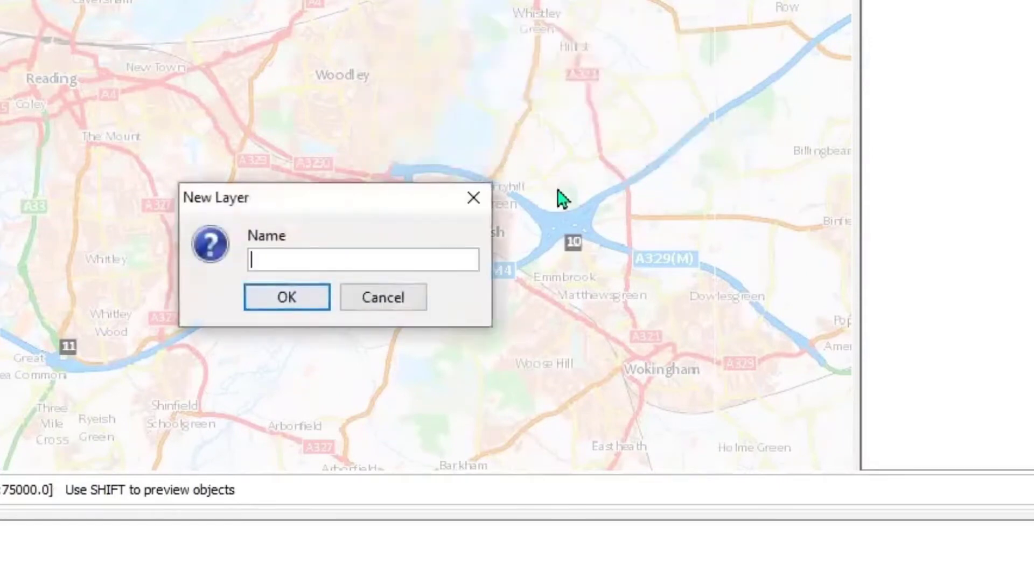
{"action": "type", "text": "Site Boundary"}
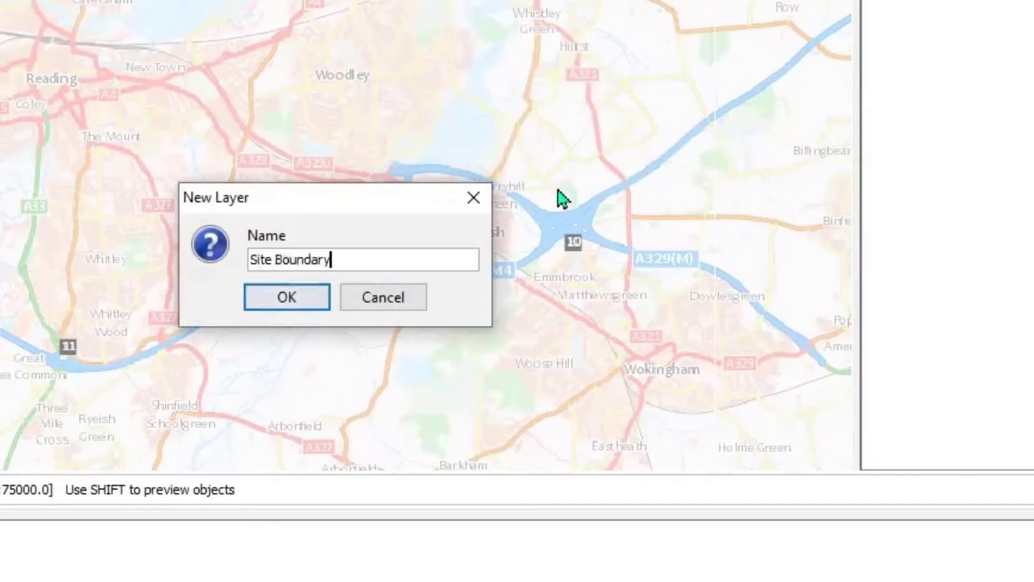
{"action": "left_click", "coordinate": [300, 305]}
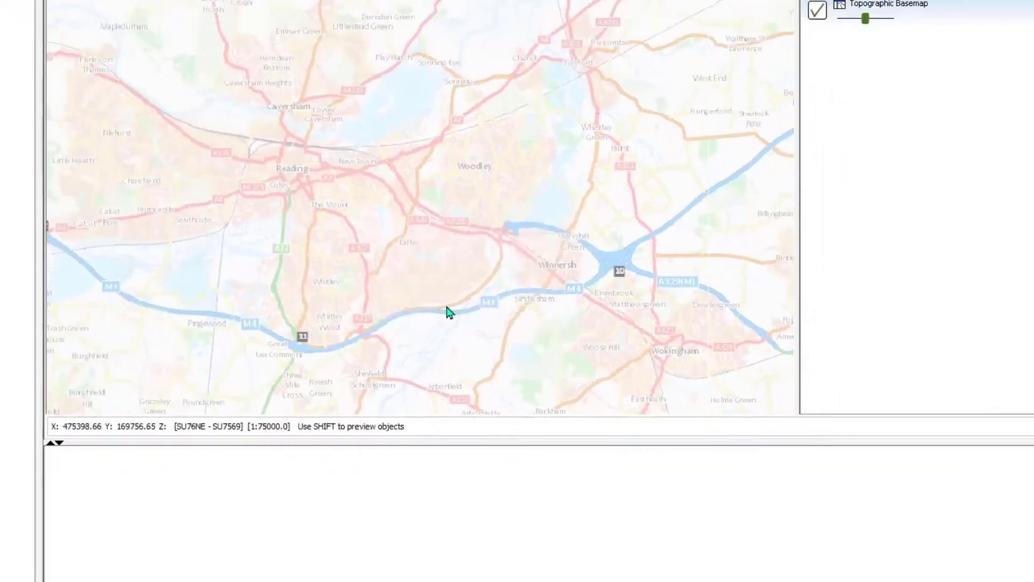
Draw a closed seven-point polygon on the Site Boundary layer, in the open ground just east of the lake beside University of Reading Sportspark
{"action": "scroll", "coordinate": [456, 243], "scroll_direction": "up", "scroll_amount": 1}
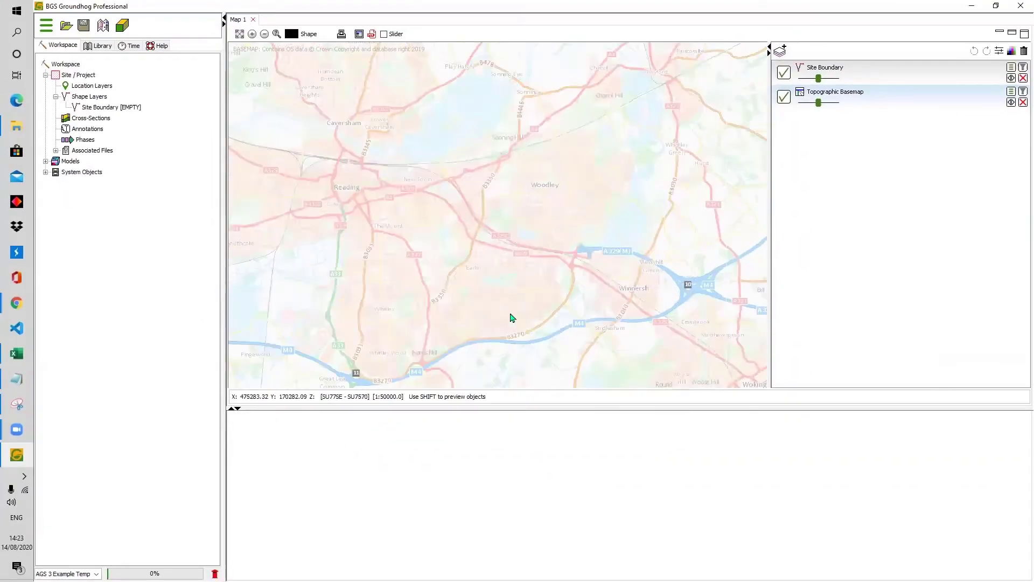
{"action": "scroll", "coordinate": [510, 298], "scroll_direction": "up", "scroll_amount": 1}
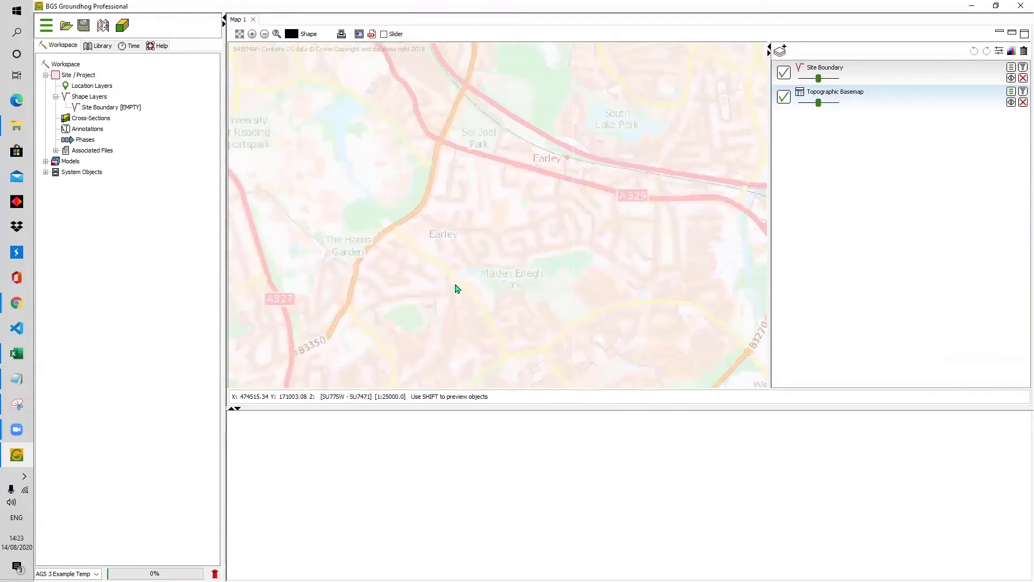
{"action": "left_click_drag", "start_coordinate": [386, 196], "coordinate": [526, 237]}
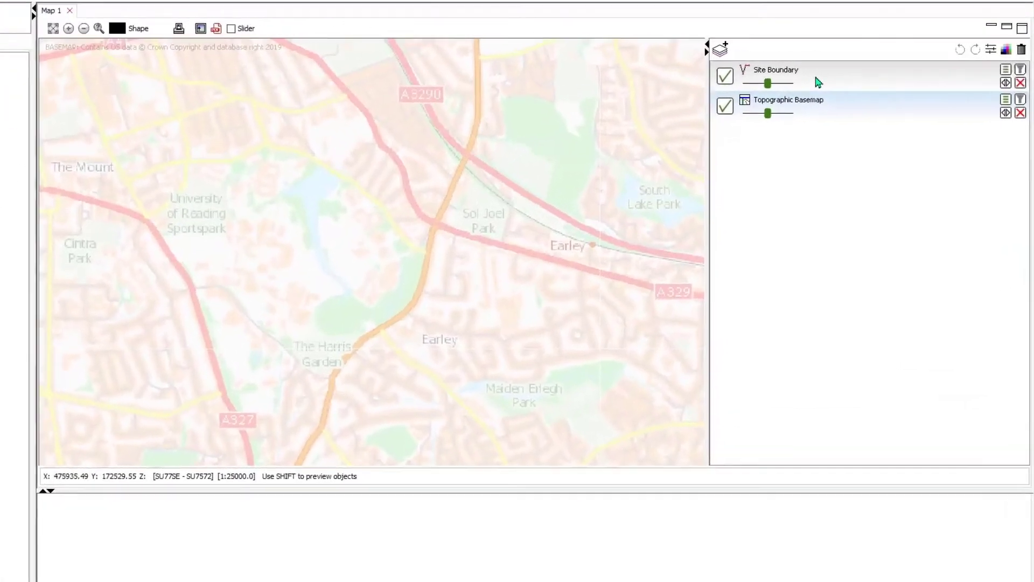
{"action": "left_click", "coordinate": [786, 82]}
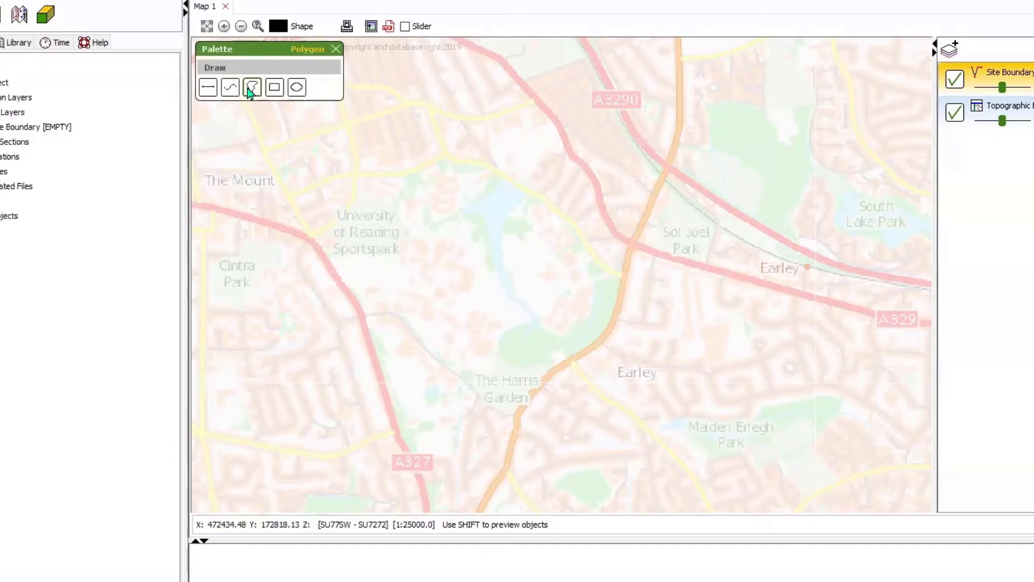
{"action": "left_click", "coordinate": [251, 87]}
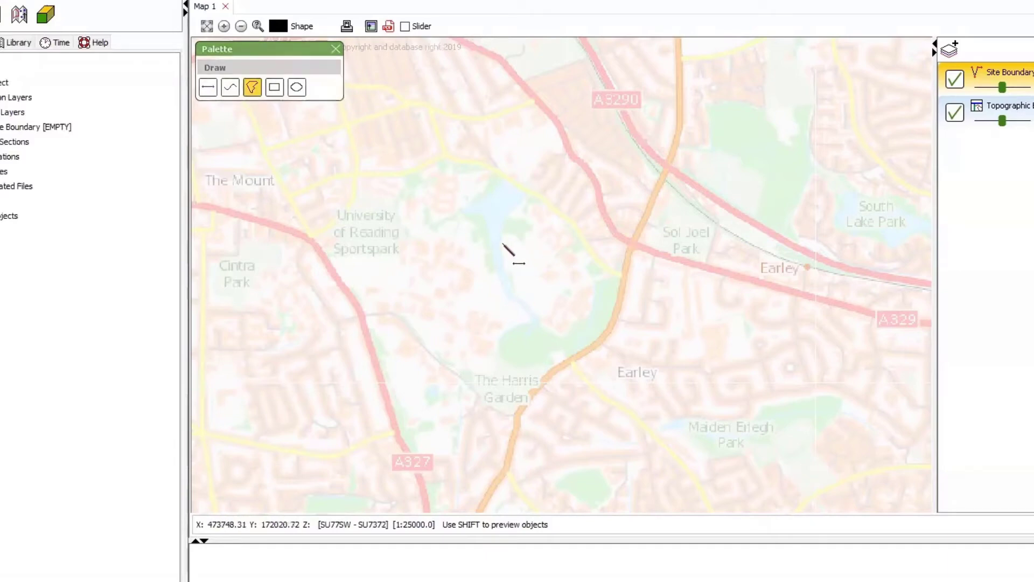
{"action": "left_click", "coordinate": [502, 244]}
{"action": "left_click", "coordinate": [538, 239]}
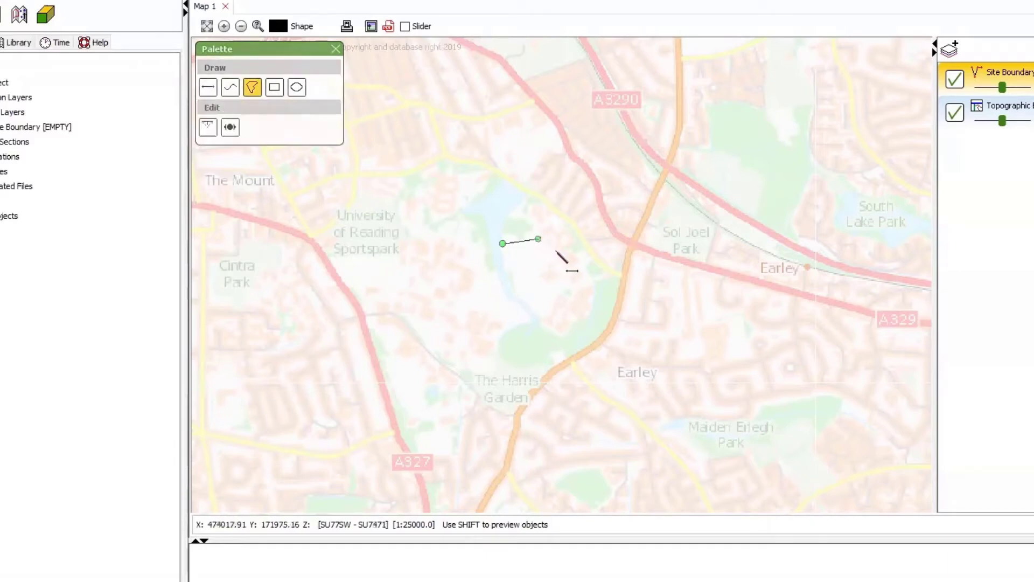
{"action": "left_click", "coordinate": [556, 254]}
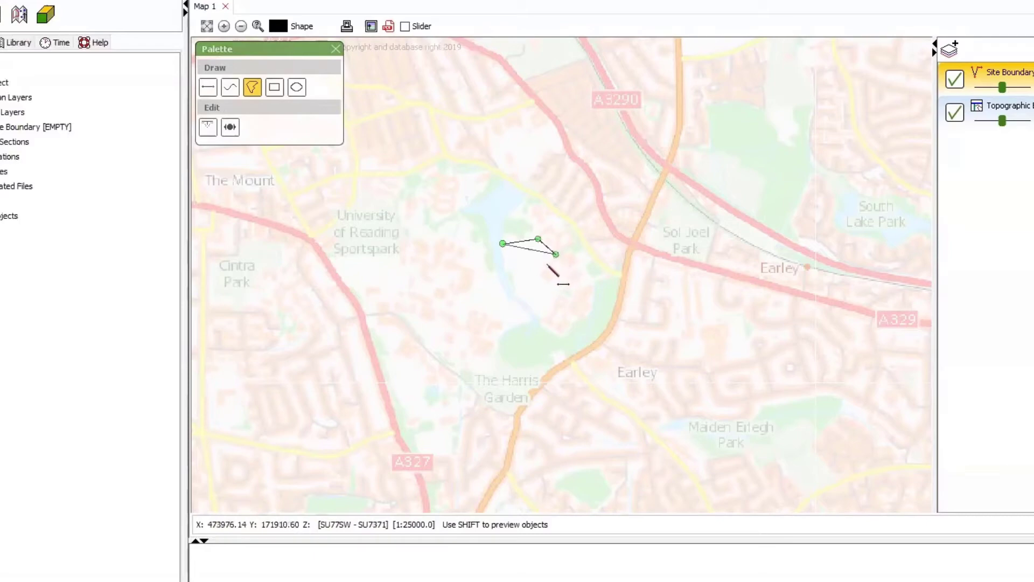
{"action": "left_click", "coordinate": [548, 264]}
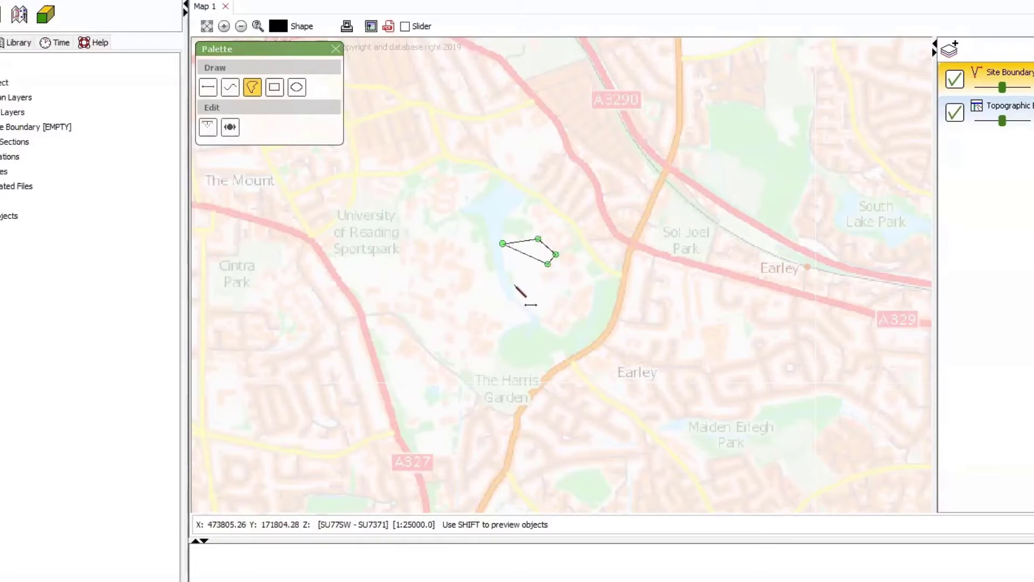
{"action": "left_click", "coordinate": [515, 285]}
{"action": "left_click", "coordinate": [510, 287]}
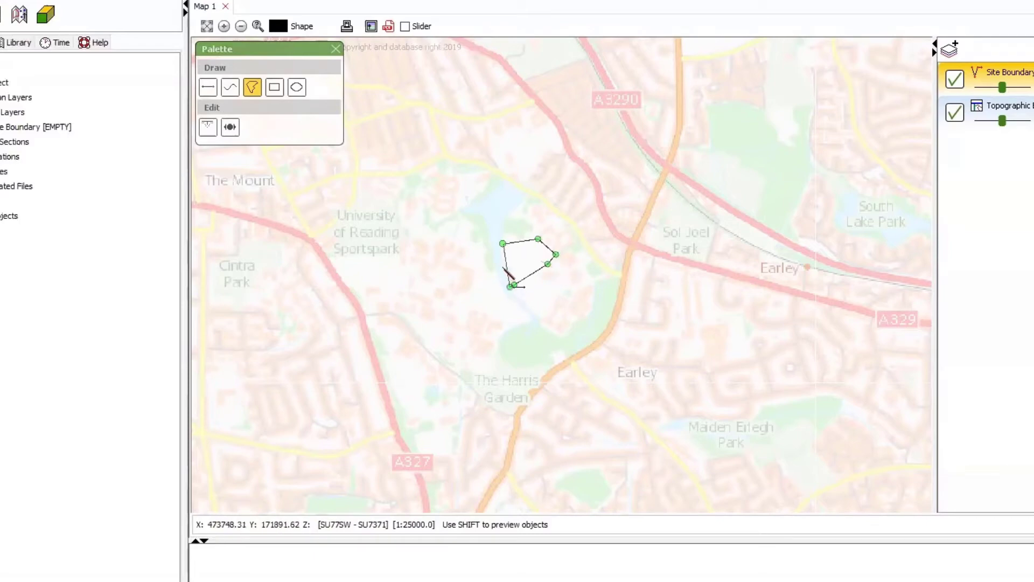
{"action": "double_click", "coordinate": [504, 268]}
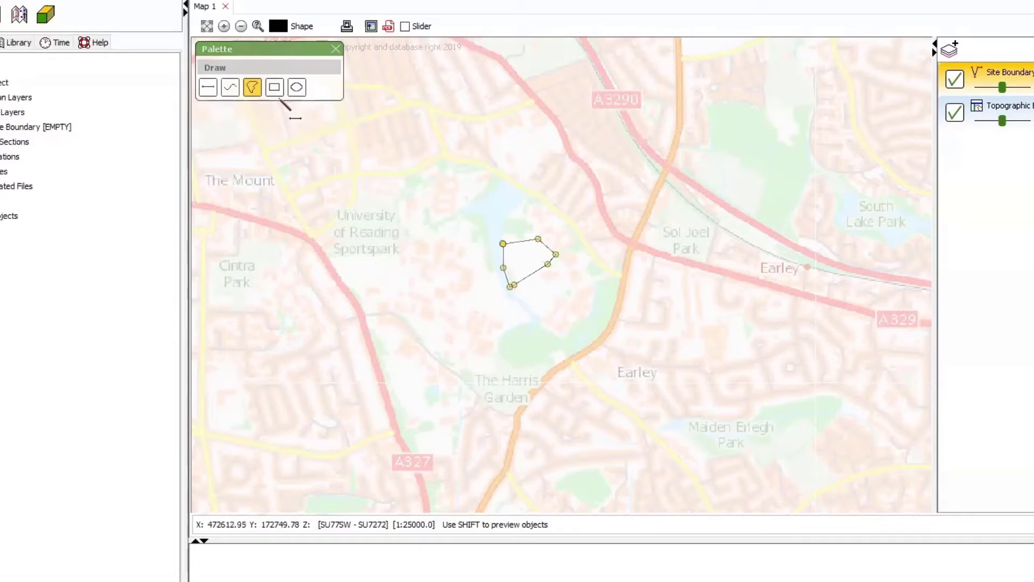
{"action": "left_click", "coordinate": [255, 92]}
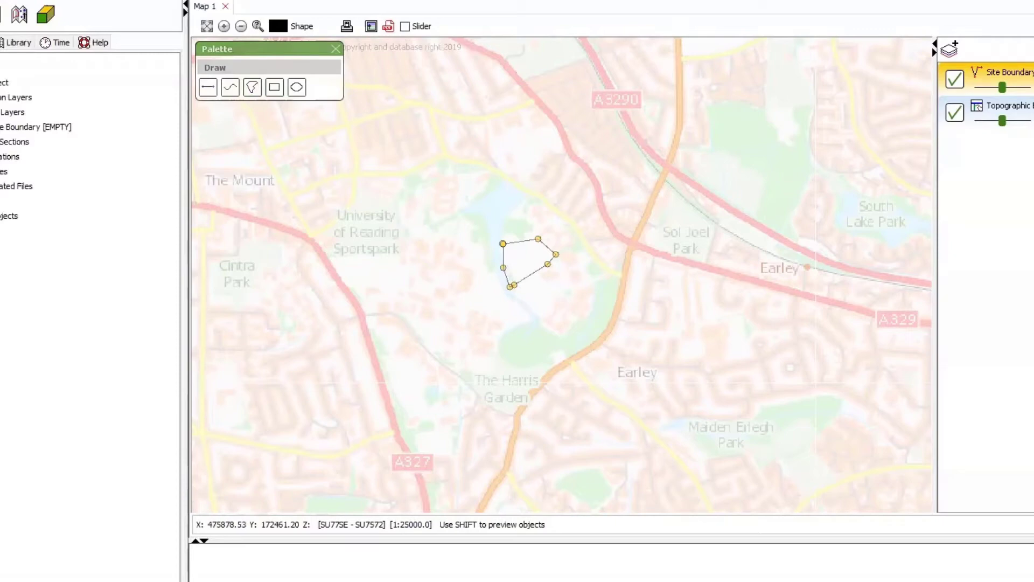
{"action": "left_click", "coordinate": [1013, 106]}
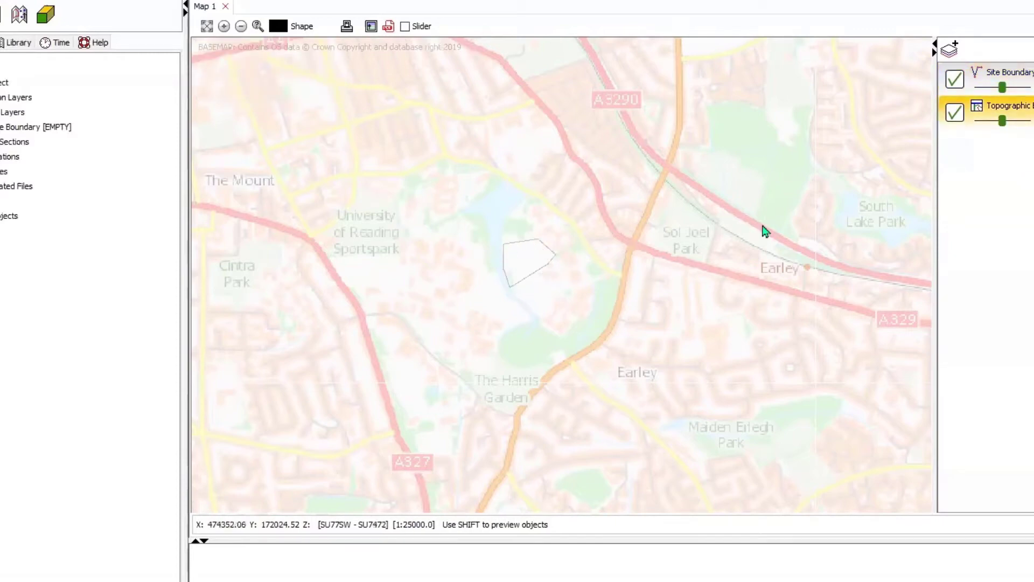
Tag the polygon on the Site Boundary layer with the code SITE BOUNDARY
{"action": "left_click", "coordinate": [1010, 73]}
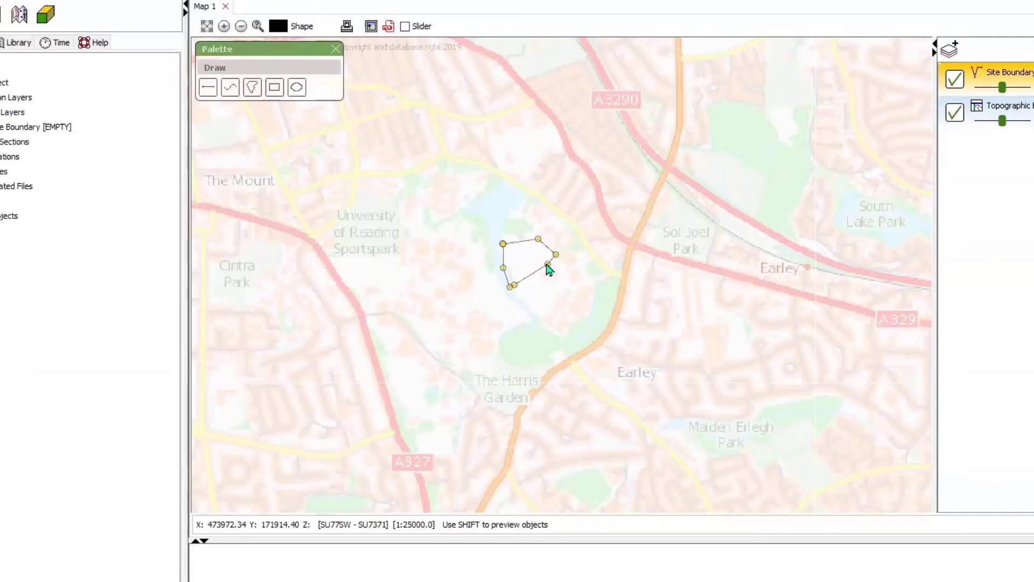
{"action": "left_click", "coordinate": [547, 267]}
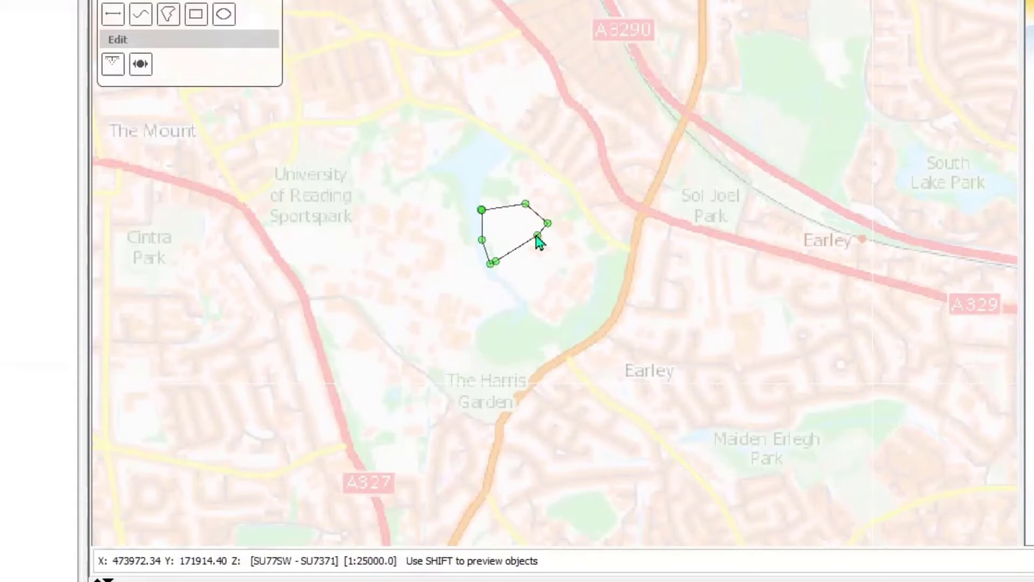
{"action": "right_click", "coordinate": [537, 237]}
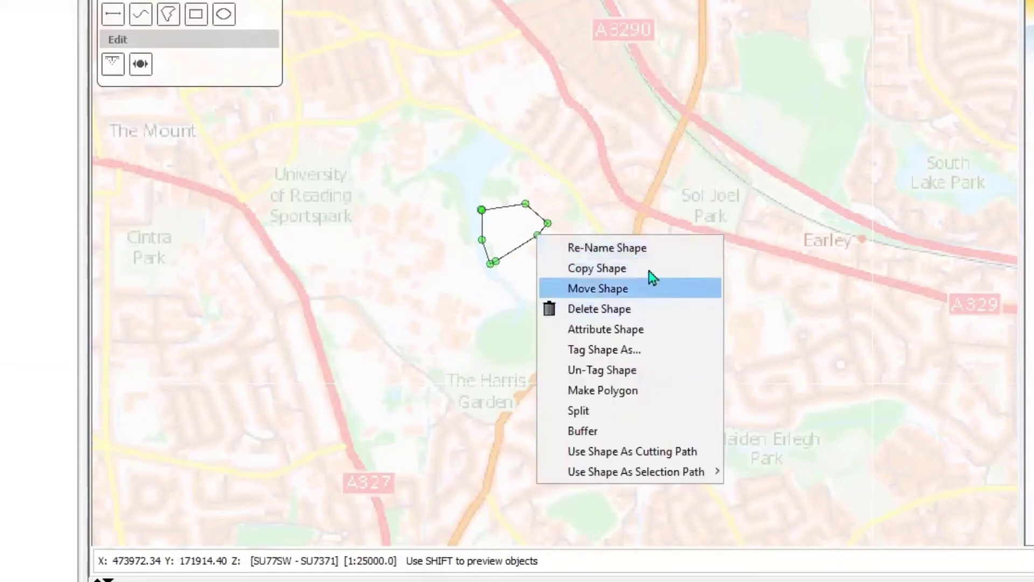
{"action": "left_click", "coordinate": [623, 356]}
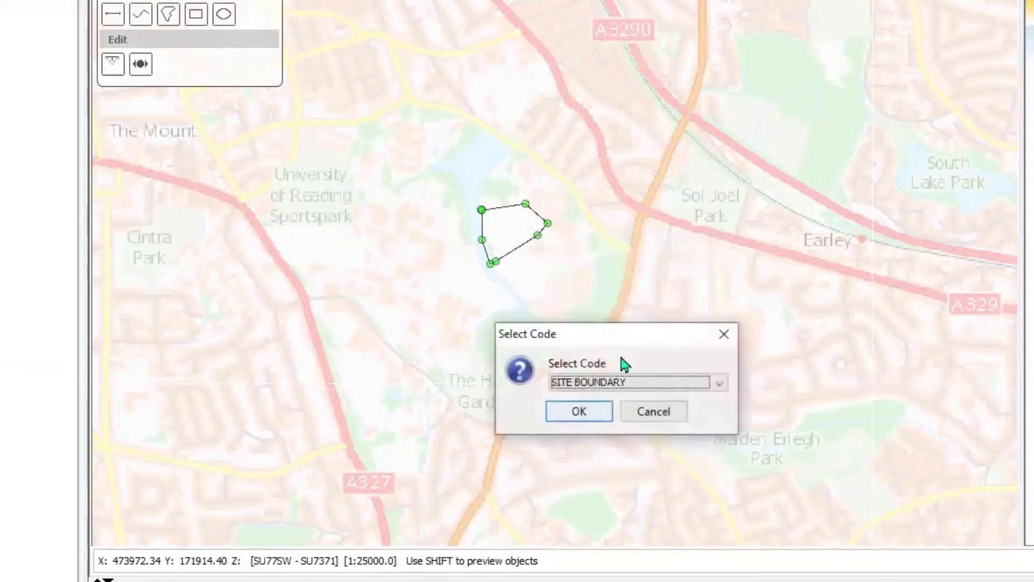
{"action": "left_click", "coordinate": [723, 389]}
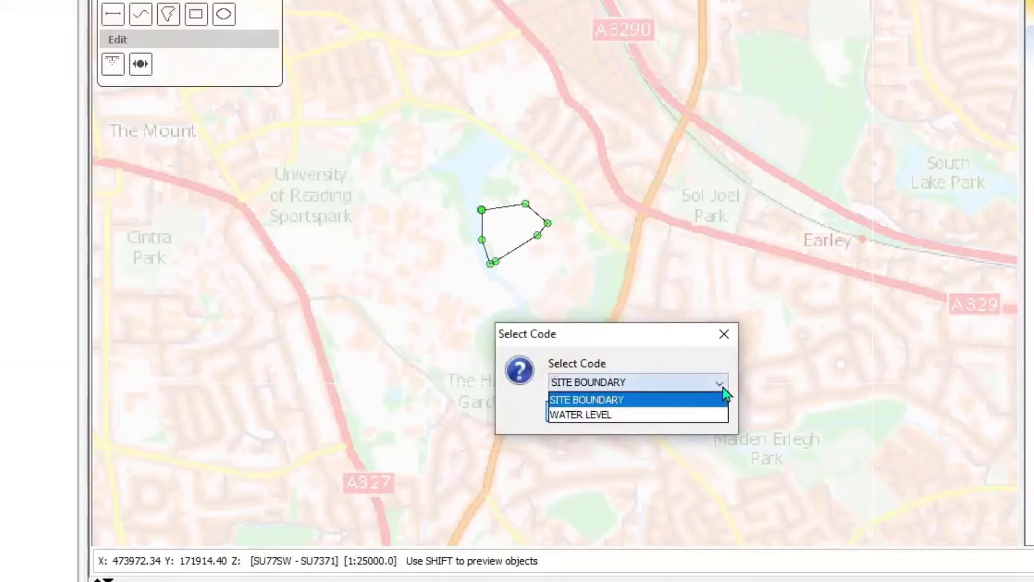
{"action": "left_click", "coordinate": [663, 405]}
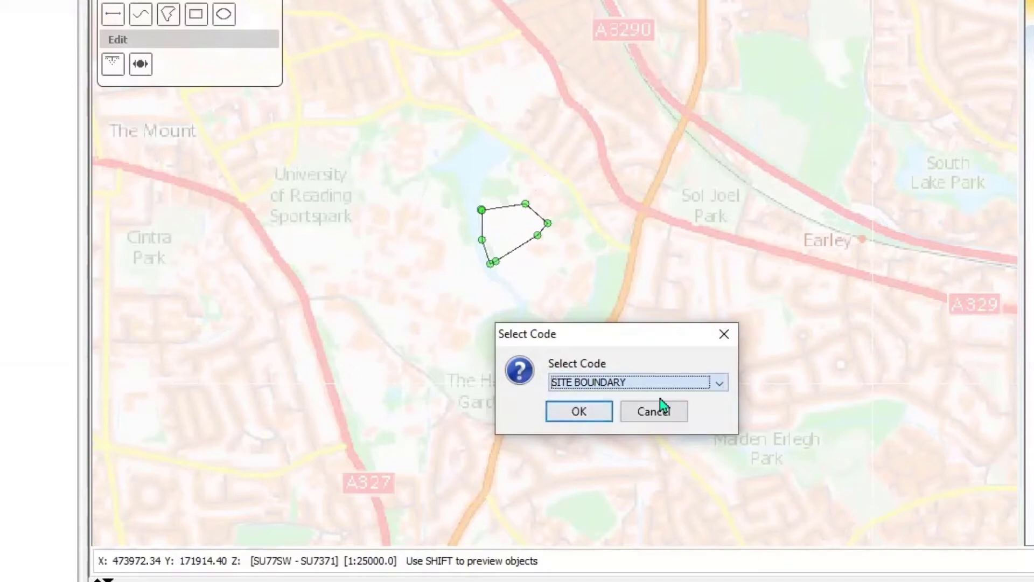
{"action": "left_click", "coordinate": [581, 410]}
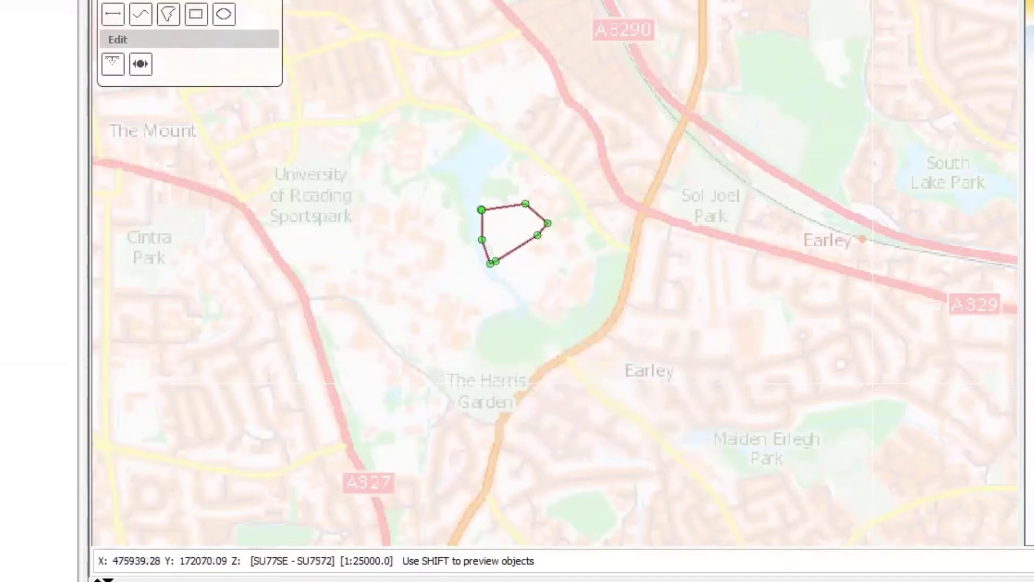
Set the Site Boundary layer to full opacity and zoom the map out to its full extent
{"action": "scroll", "coordinate": [556, 251], "scroll_direction": "up", "scroll_amount": 1}
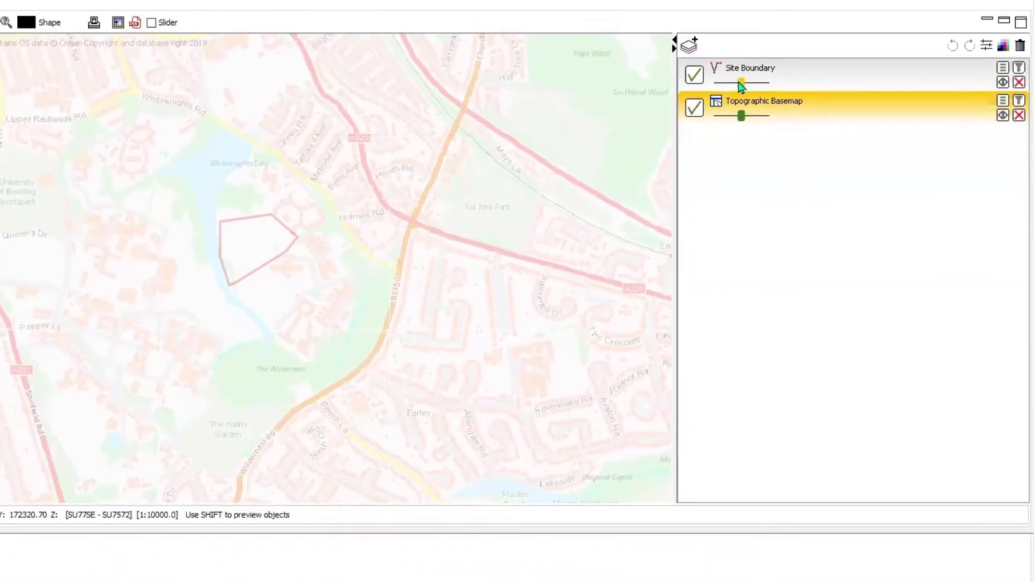
{"action": "left_click_drag", "start_coordinate": [741, 85], "coordinate": [781, 96]}
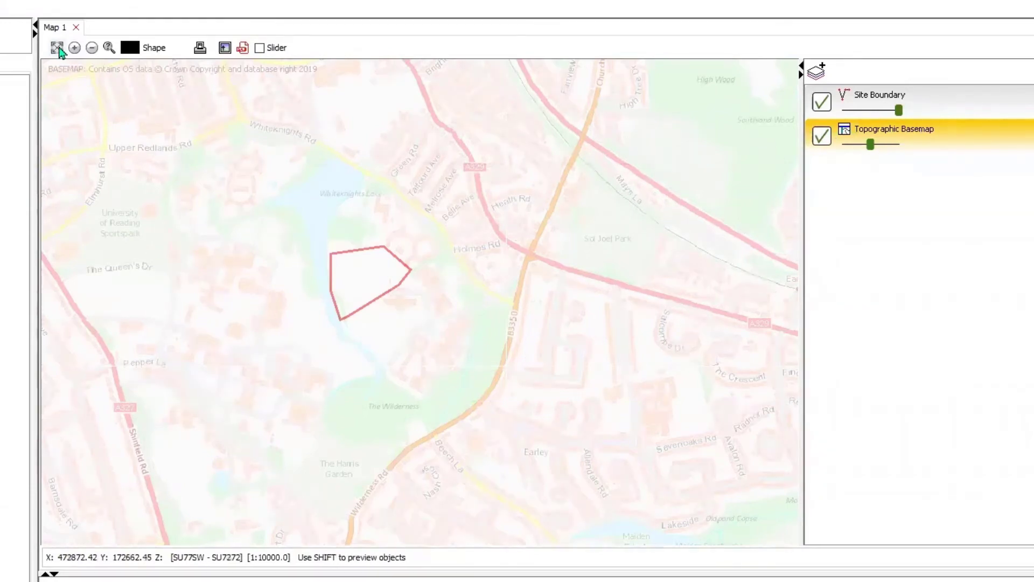
{"action": "left_click", "coordinate": [57, 48]}
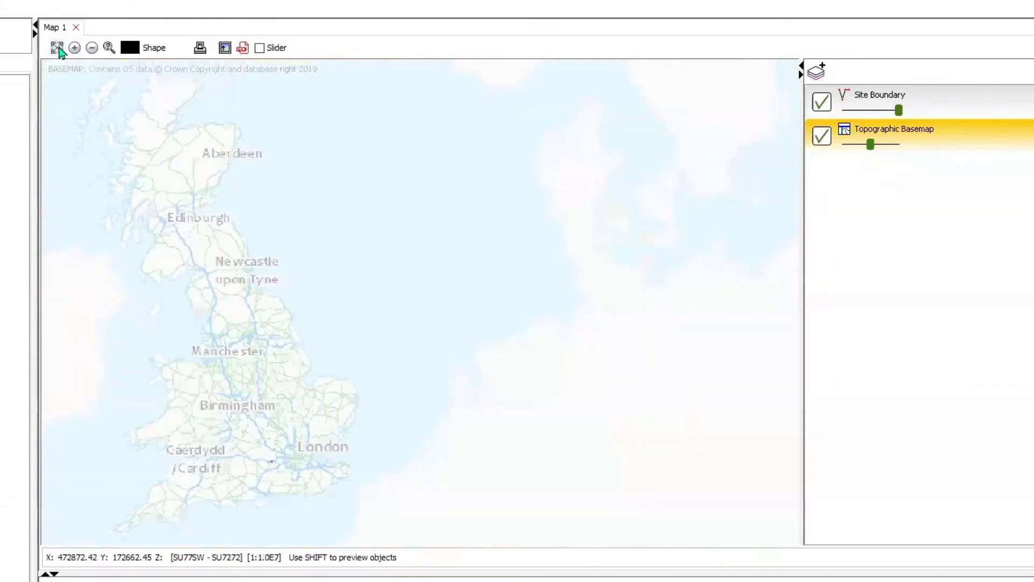
Zoom to the Site Boundary layer's polygon and move its southernmost and lower western vertices slightly east, away from the lake
{"action": "left_click", "coordinate": [940, 111]}
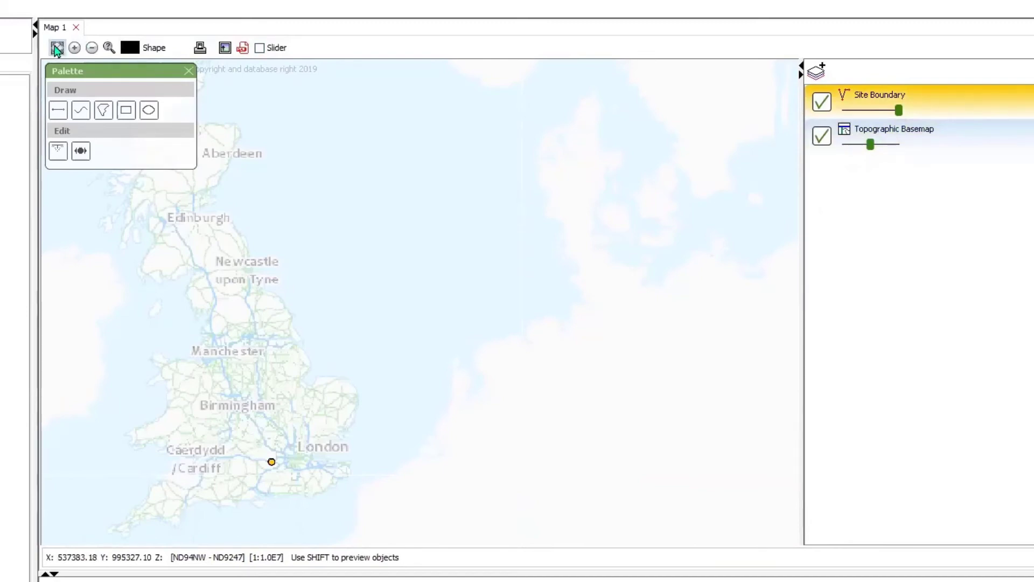
{"action": "left_click", "coordinate": [58, 48]}
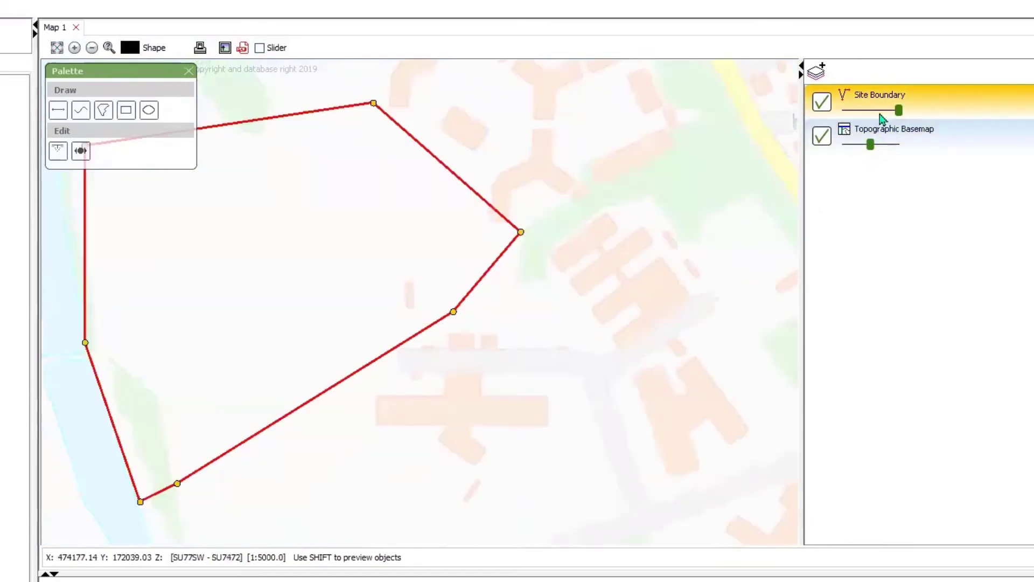
{"action": "left_click_drag", "start_coordinate": [438, 370], "coordinate": [613, 390]}
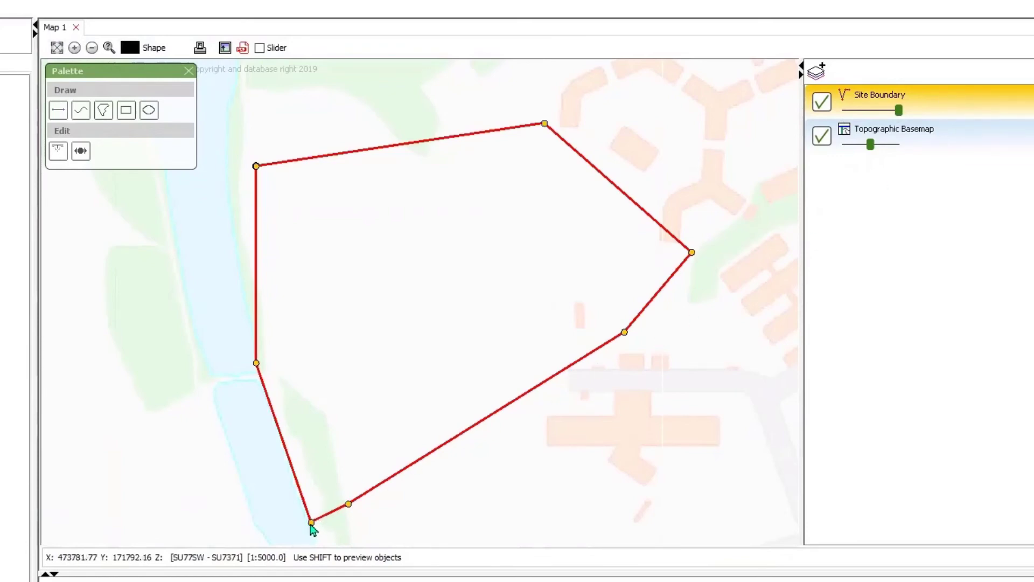
{"action": "left_click", "coordinate": [311, 523]}
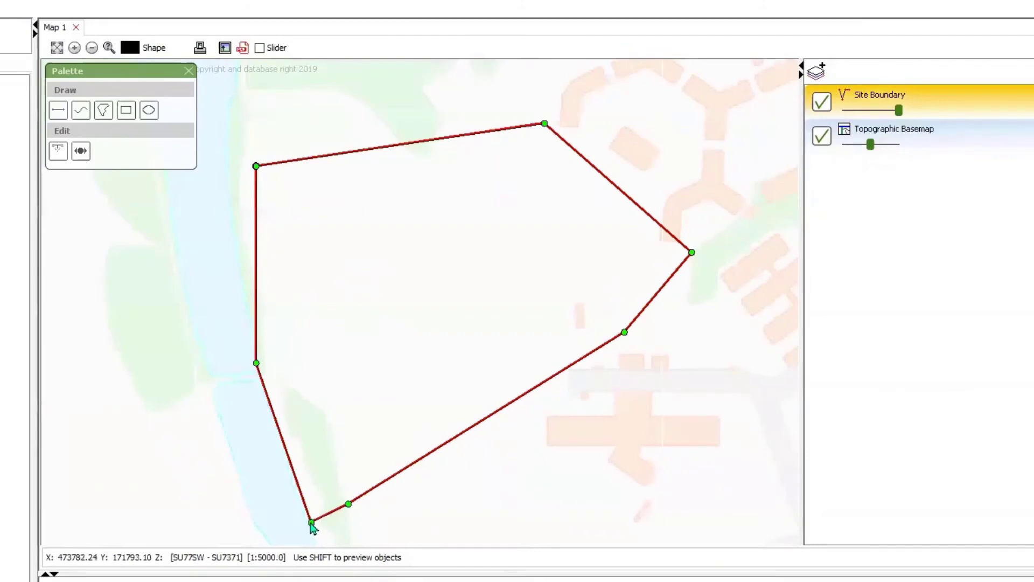
{"action": "left_click_drag", "start_coordinate": [311, 524], "coordinate": [322, 521]}
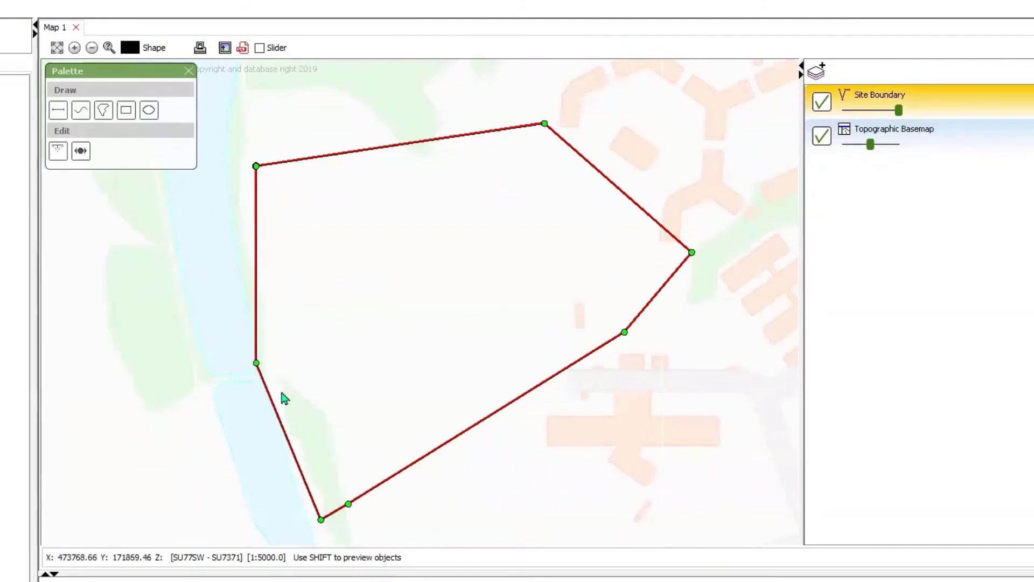
{"action": "left_click_drag", "start_coordinate": [256, 364], "coordinate": [265, 365]}
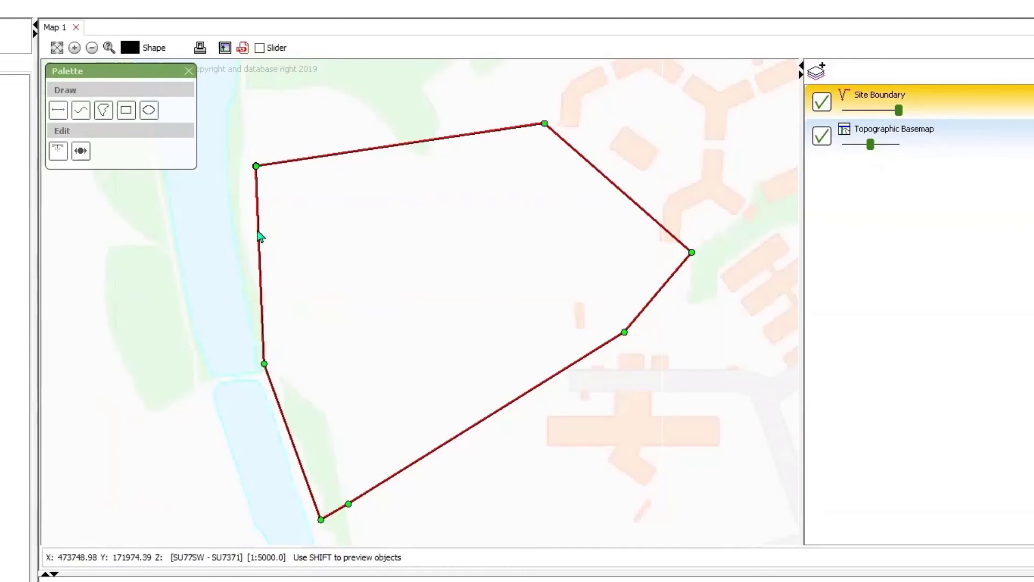
Add a vertex on the polygon's western edge and move it and the northwest corner west to follow the lake bank
{"action": "left_click", "coordinate": [257, 230]}
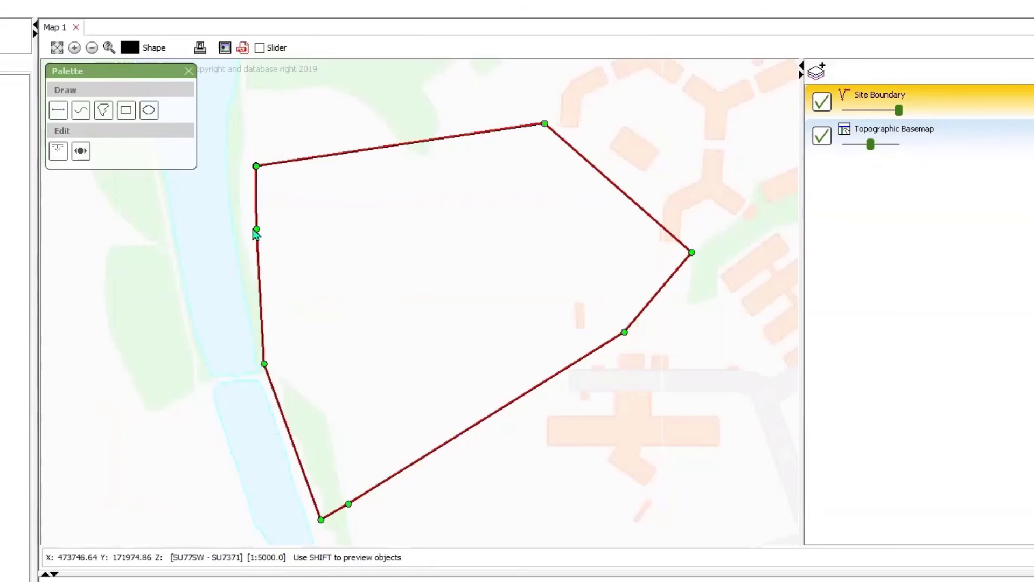
{"action": "left_click_drag", "start_coordinate": [257, 230], "coordinate": [240, 226]}
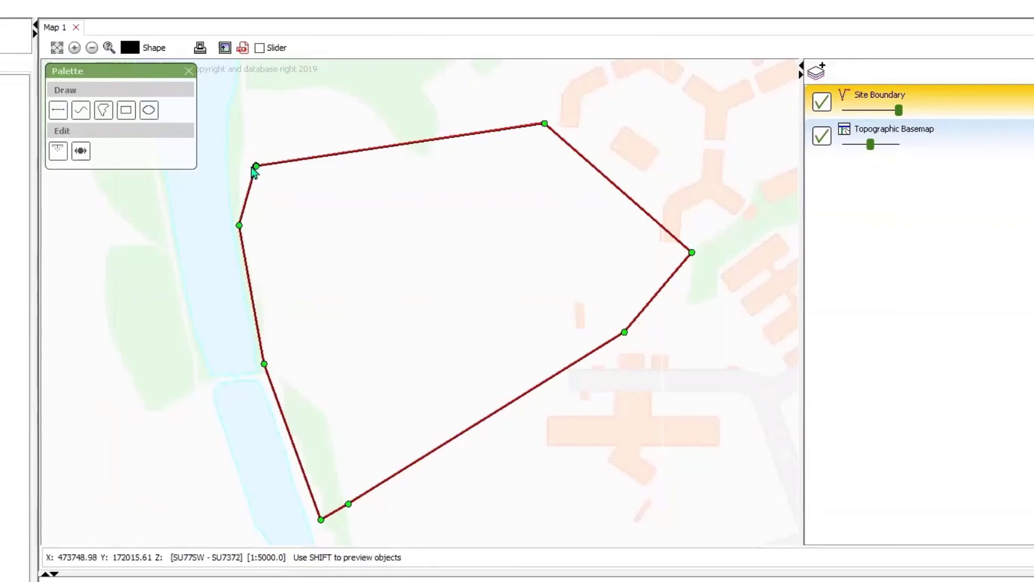
{"action": "left_click_drag", "start_coordinate": [253, 168], "coordinate": [243, 174]}
Add three closely spaced vertices near the middle of the polygon's northern edge and shape them into a small inward V-notch
{"action": "left_click_drag", "start_coordinate": [411, 146], "coordinate": [411, 146]}
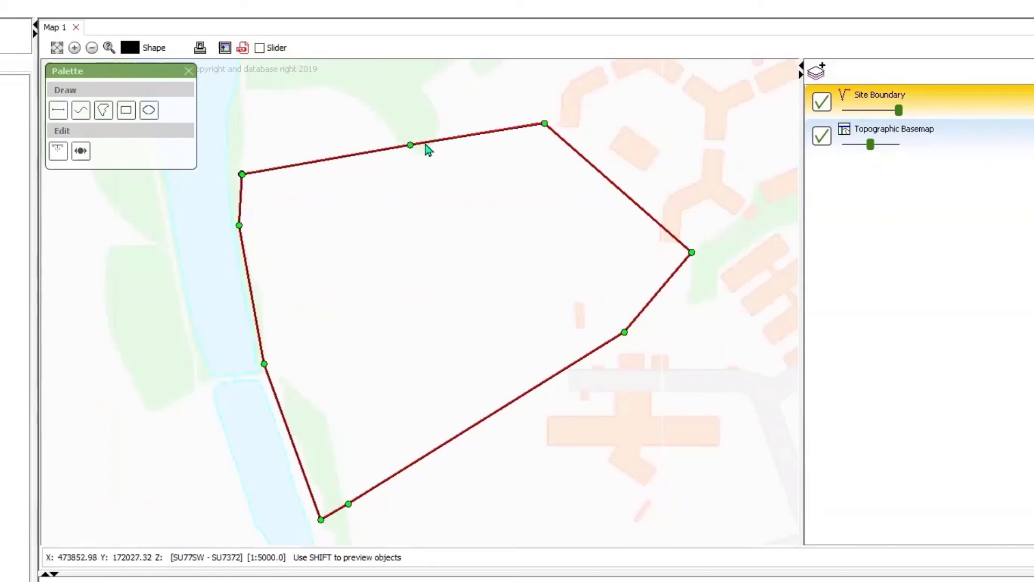
{"action": "left_click", "coordinate": [426, 144]}
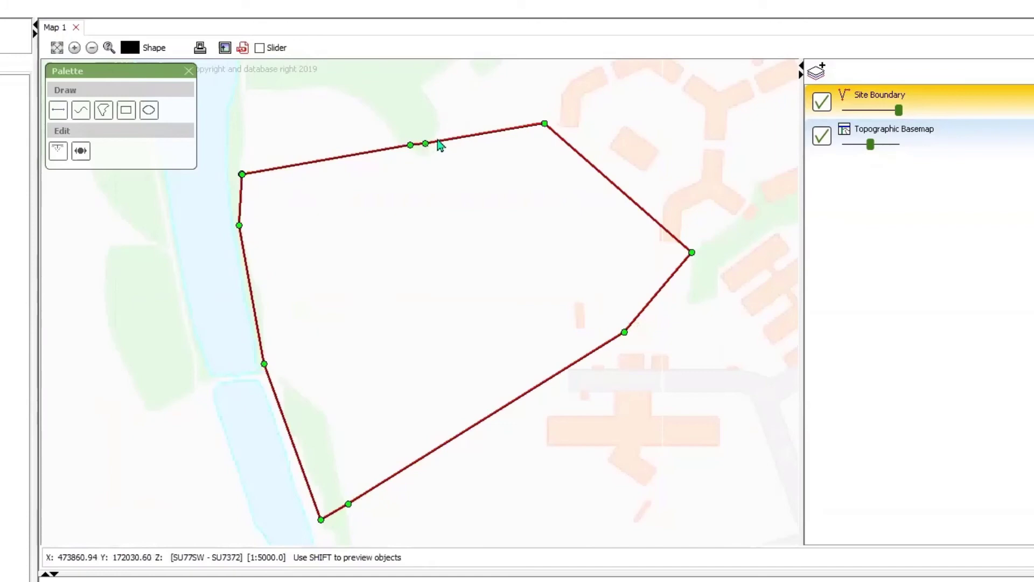
{"action": "left_click", "coordinate": [438, 141]}
{"action": "mouse_move", "coordinate": [426, 144]}
{"action": "left_mouse_down"}
{"action": "mouse_move", "coordinate": [427, 161]}
{"action": "mouse_move", "coordinate": [435, 140]}
{"action": "left_mouse_up"}
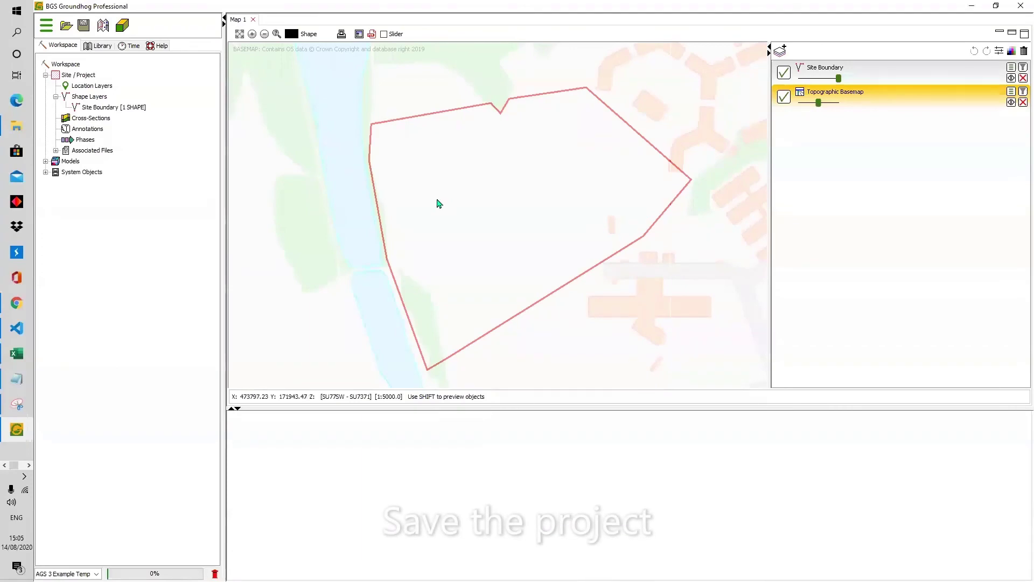
Start saving the project as a Project file (*.gop) and go to the GHprojects folder on the shared drive
{"action": "left_click", "coordinate": [84, 27]}
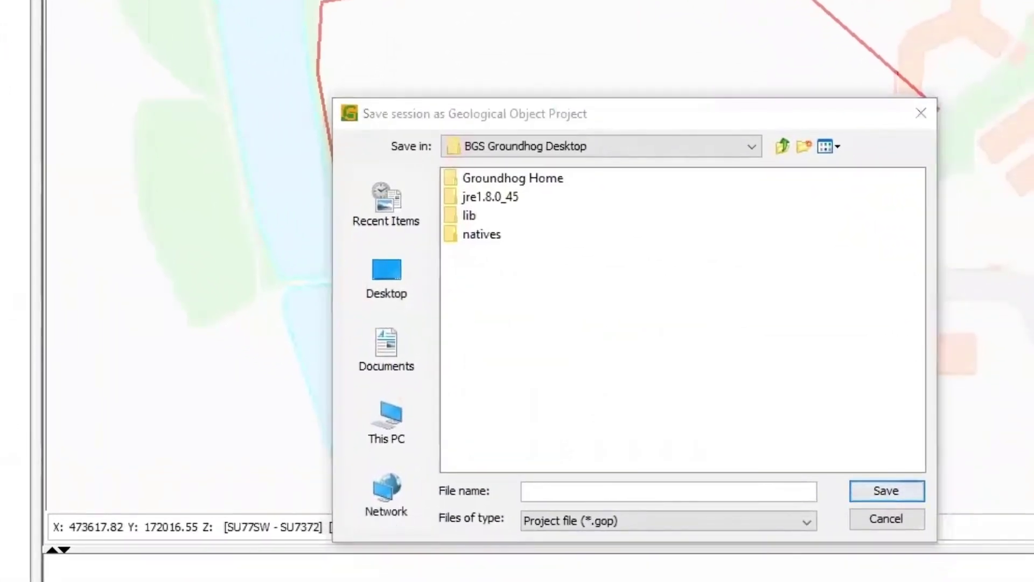
{"action": "left_click", "coordinate": [571, 493]}
{"action": "type", "text": "G:\\Shared drives\\P drive\\1383-0 Groundhog\\GHprojects"}
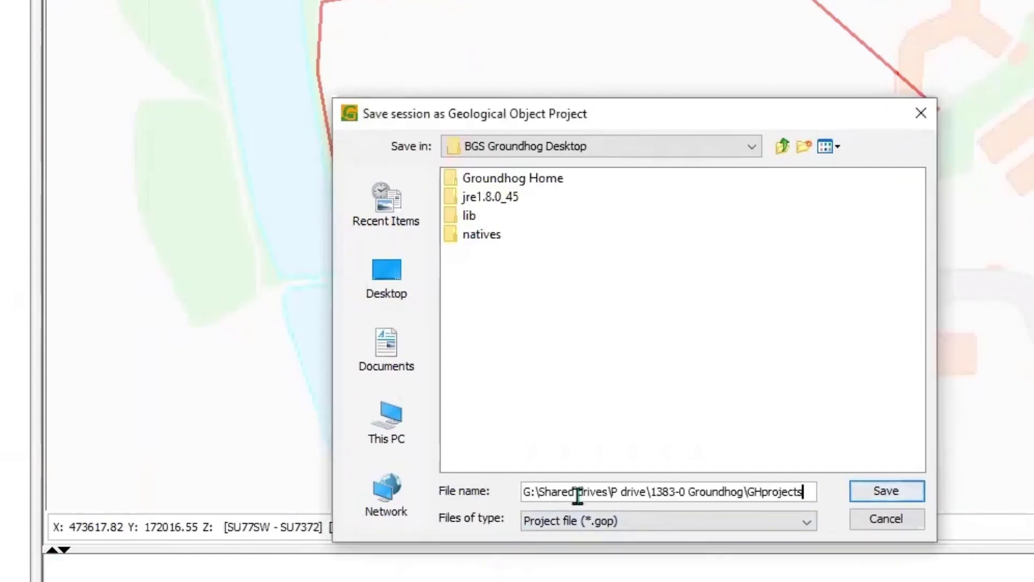
{"action": "key", "text": "Return"}
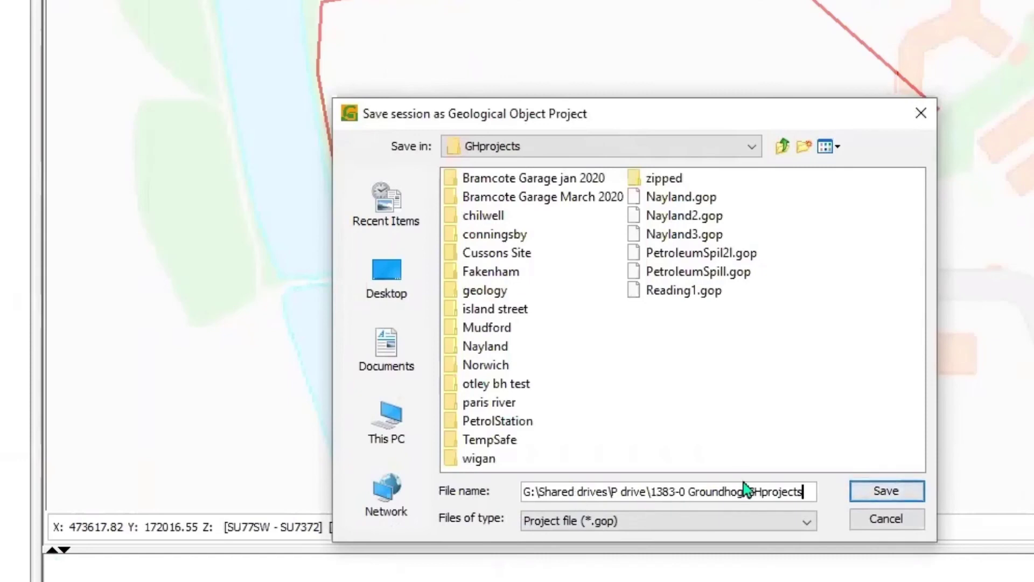
Save the project in the GHprojects folder under the file name Reading_Demo_1
{"action": "left_click_drag", "start_coordinate": [808, 491], "coordinate": [490, 501]}
{"action": "type", "text": "G:\\Shared drives\\P drive\\1383-0 Groundhog\\GHprojects"}
{"action": "left_click_drag", "start_coordinate": [803, 491], "coordinate": [519, 490]}
{"action": "type", "text": "Reading"}
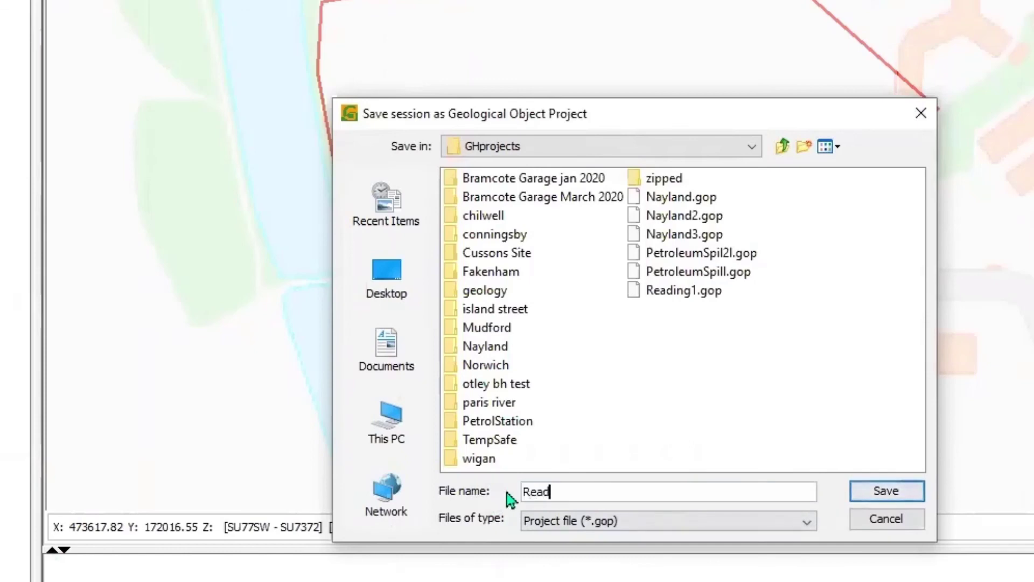
{"action": "type", "text": "_Demo_1"}
{"action": "left_click", "coordinate": [900, 493]}
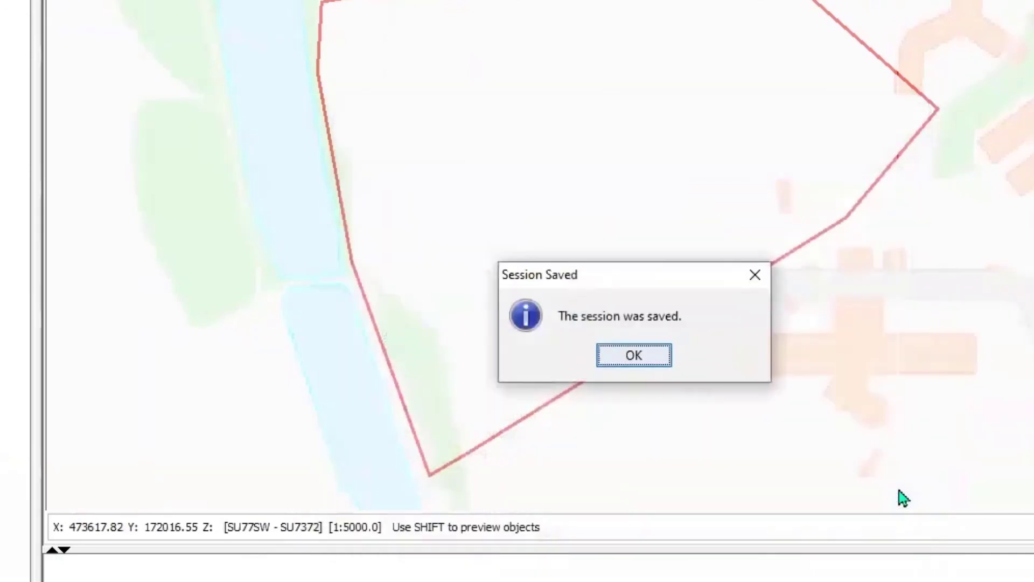
{"action": "left_click", "coordinate": [631, 355]}
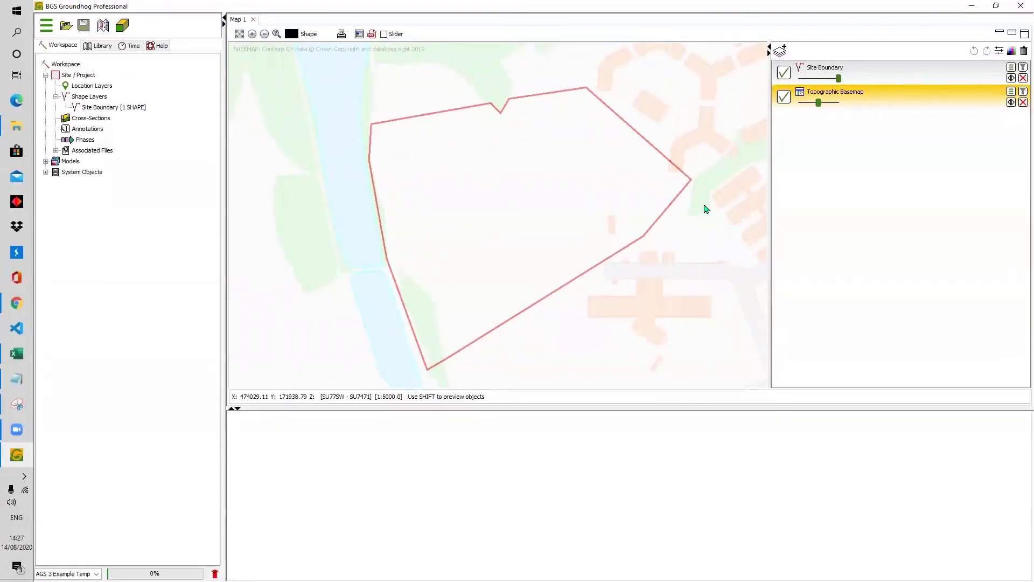